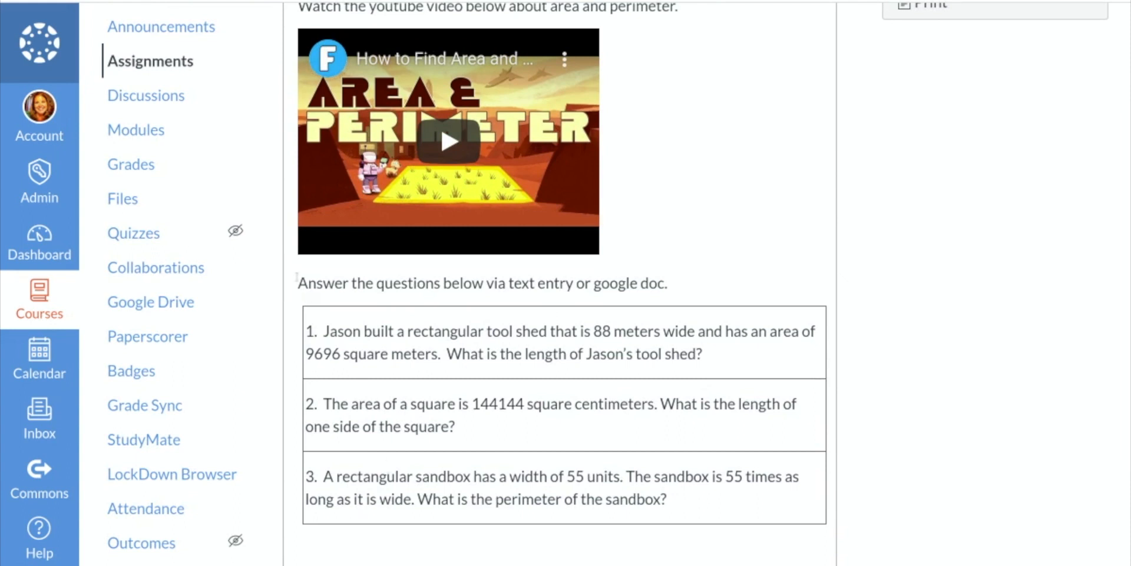
Open the Area and Perimeter assignment for editing.
drag(296, 276, 698, 274)
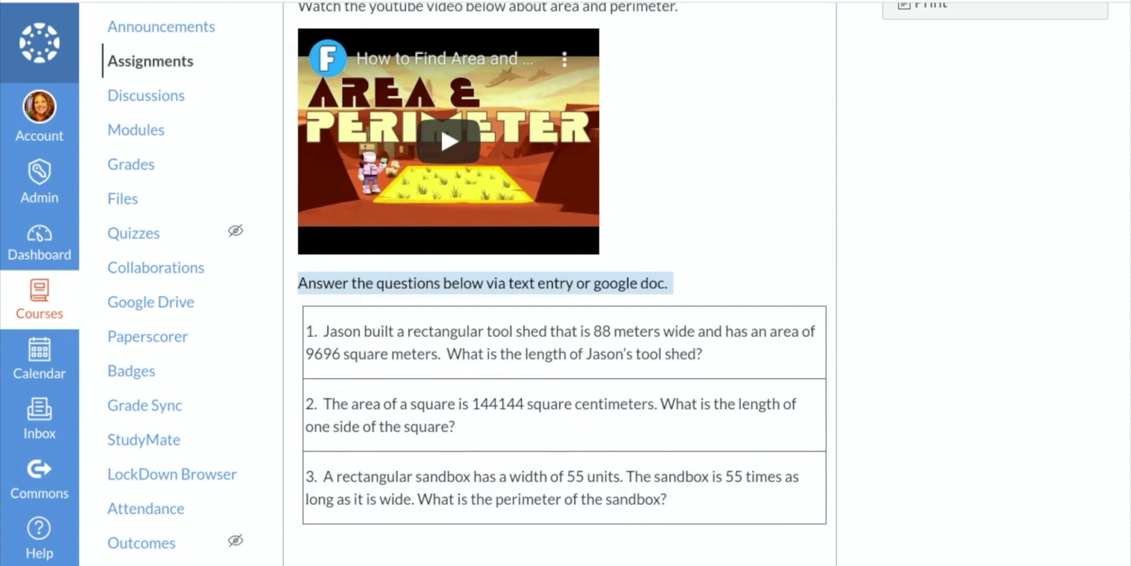
scroll(768, 263, up, 3)
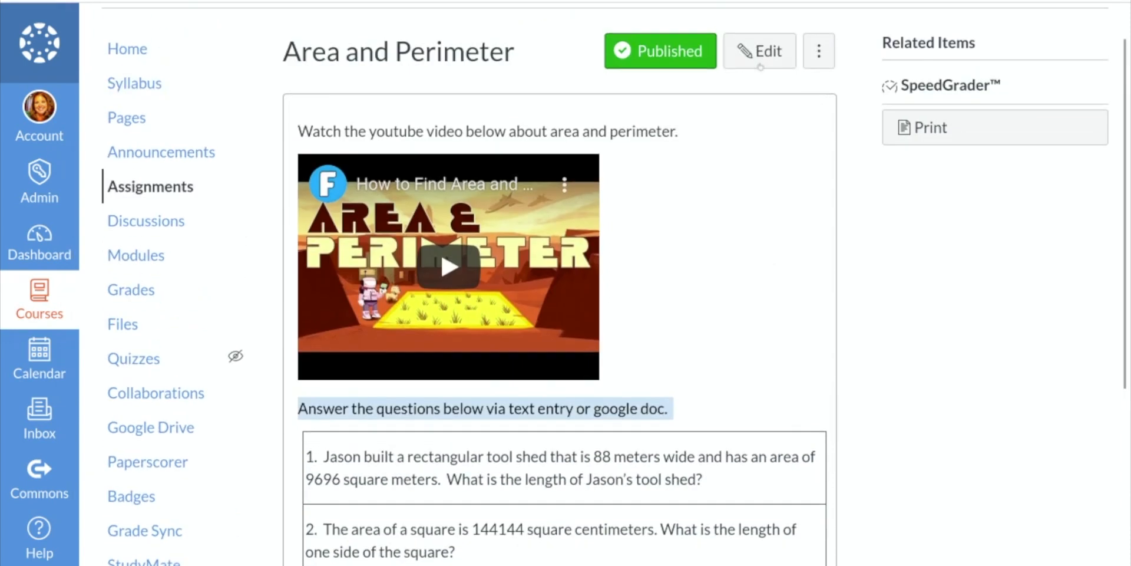
click(757, 58)
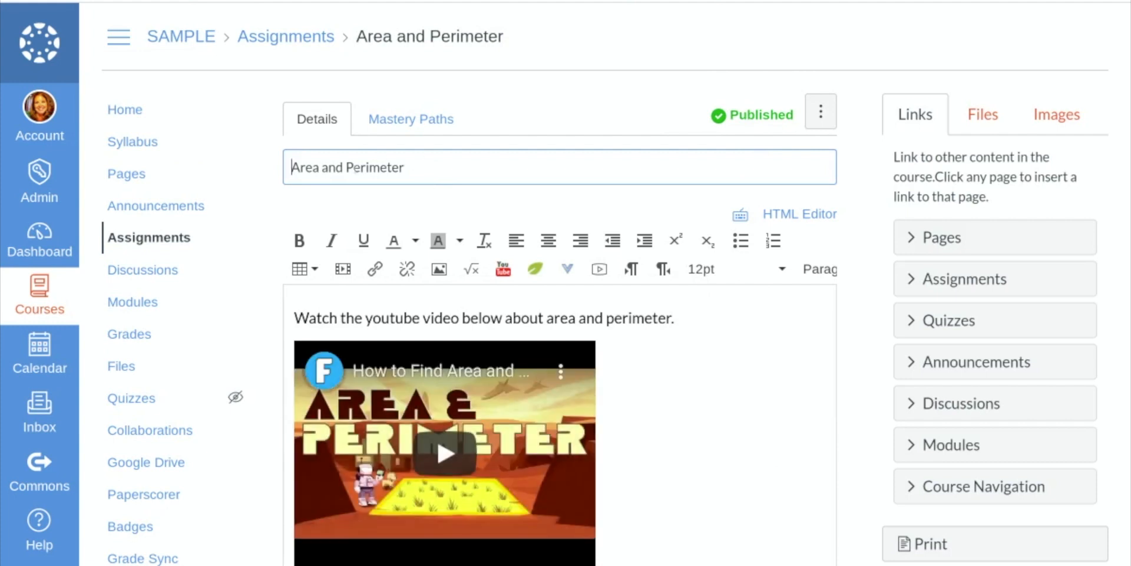
Search YouTube for "fractions" and embed the "Fractions Add, Subtract, Multiply, Divide" review video at small size below the existing video.
click(684, 315)
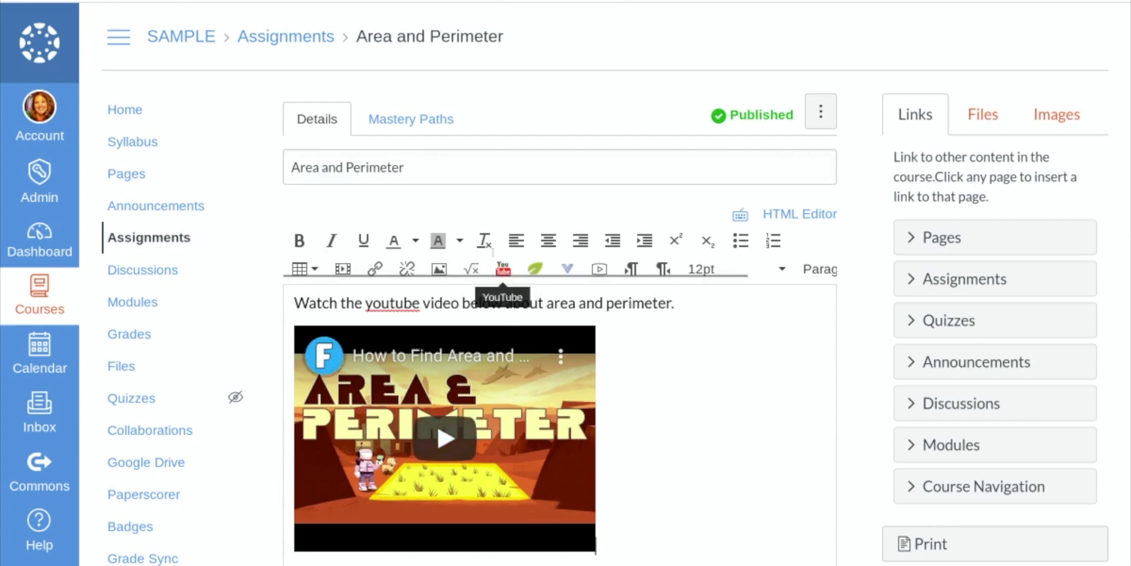
click(504, 272)
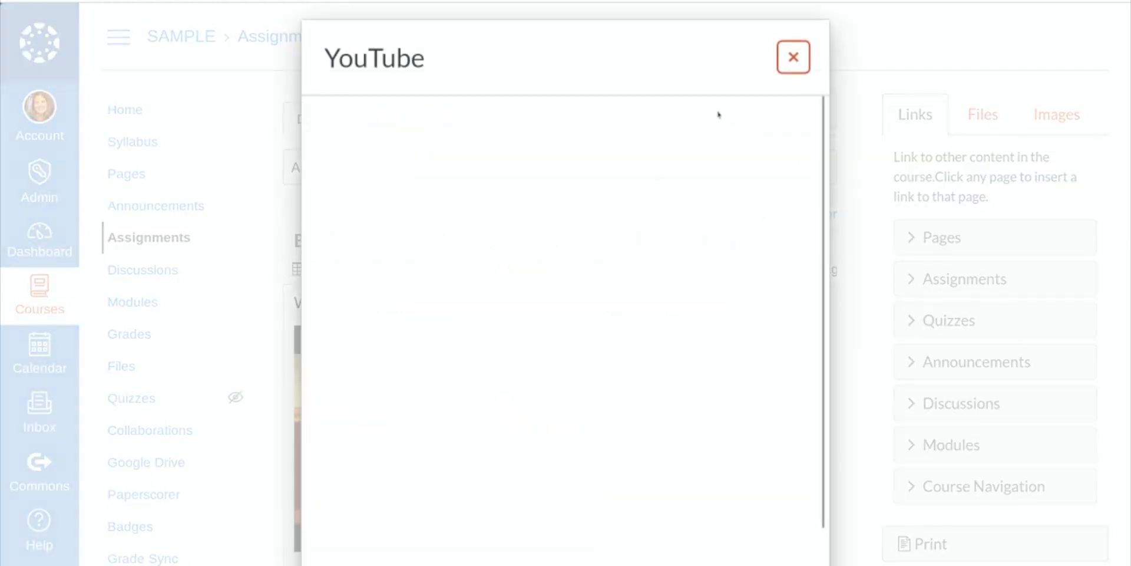
text(fr)
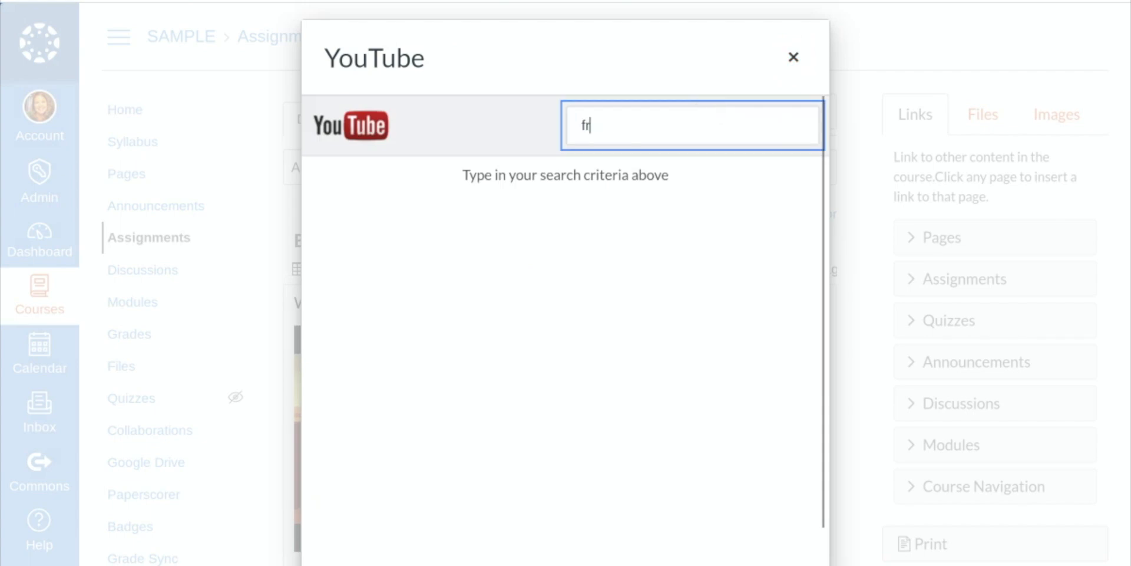
text(actions)
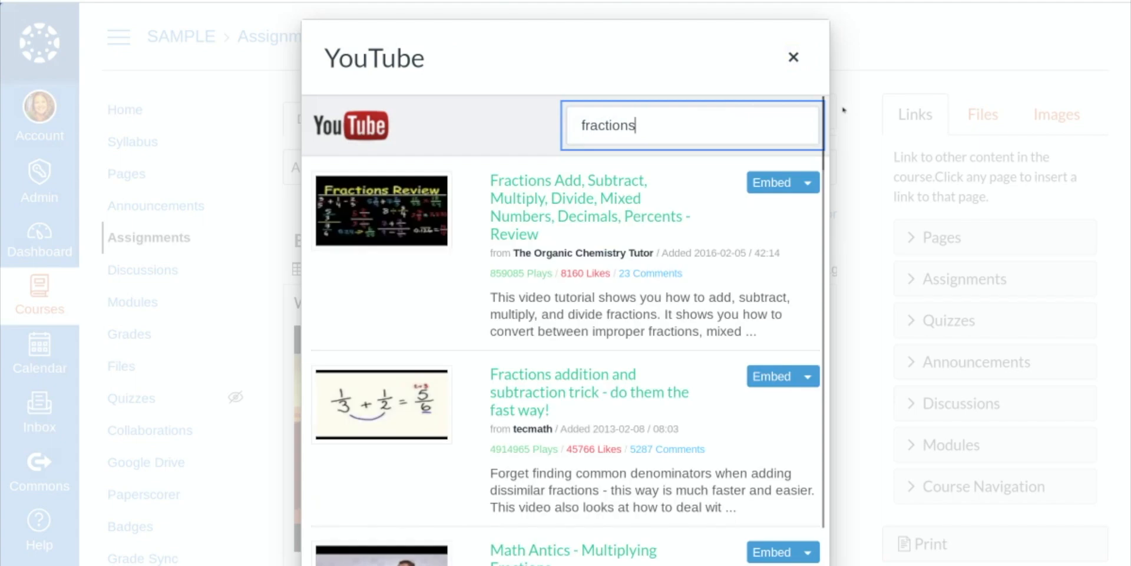
scroll(495, 236, down, 3)
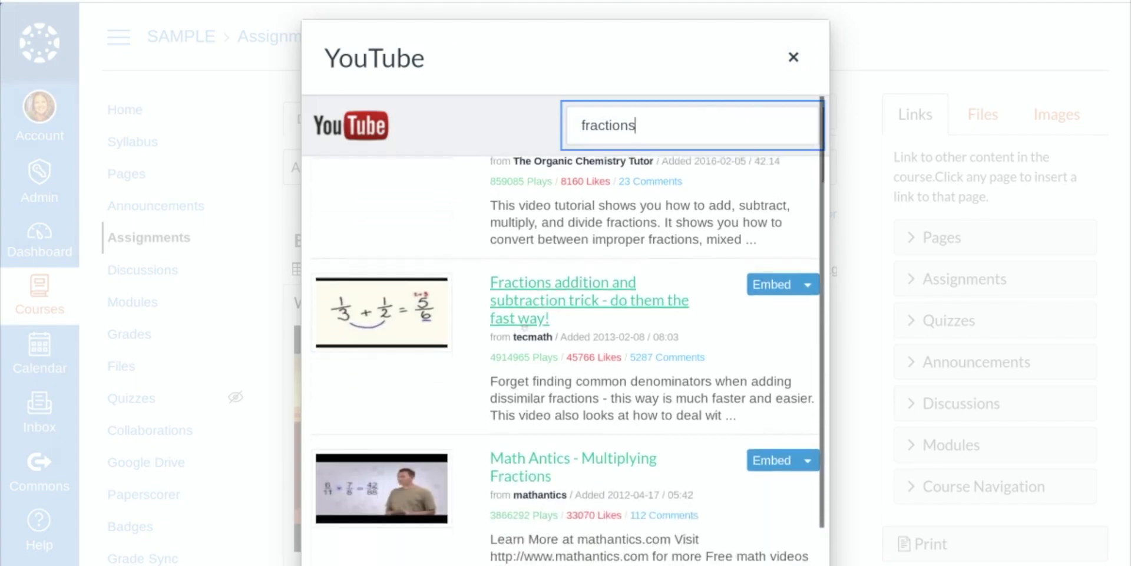
scroll(530, 372, up, 4)
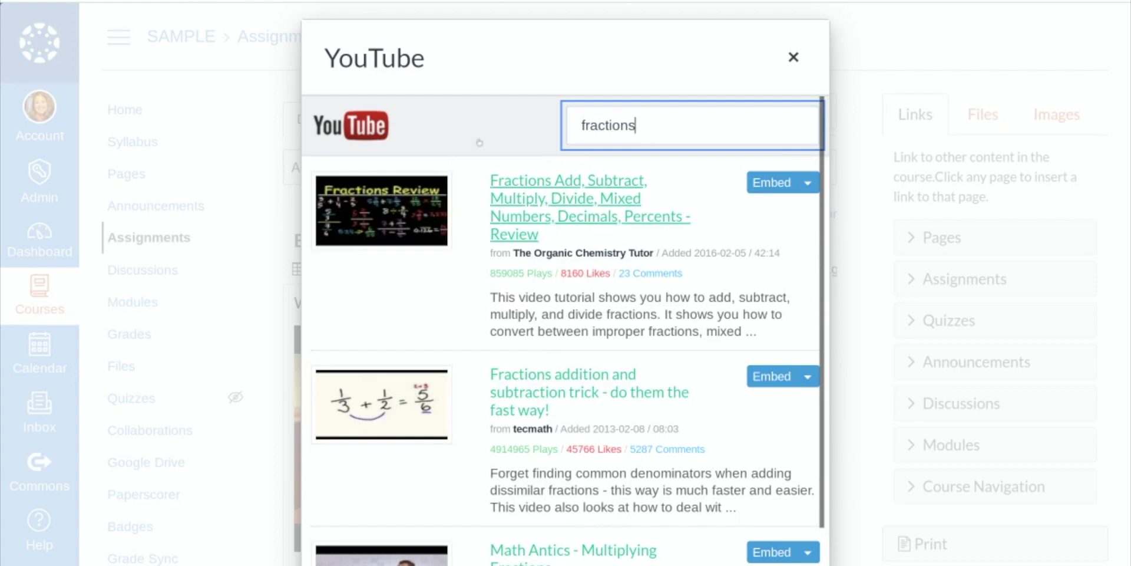
click(807, 184)
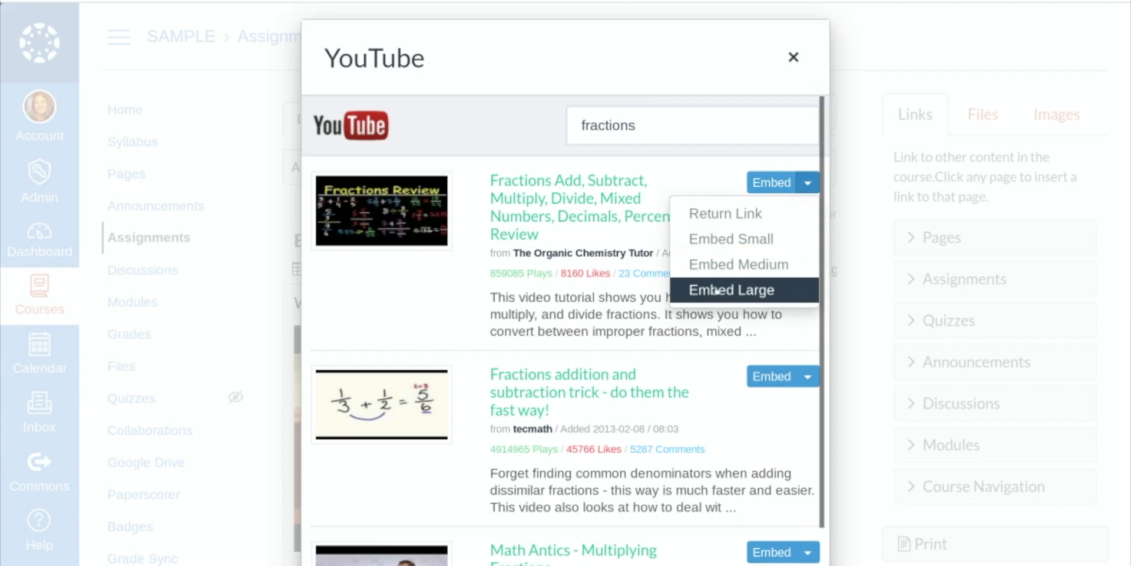
click(723, 240)
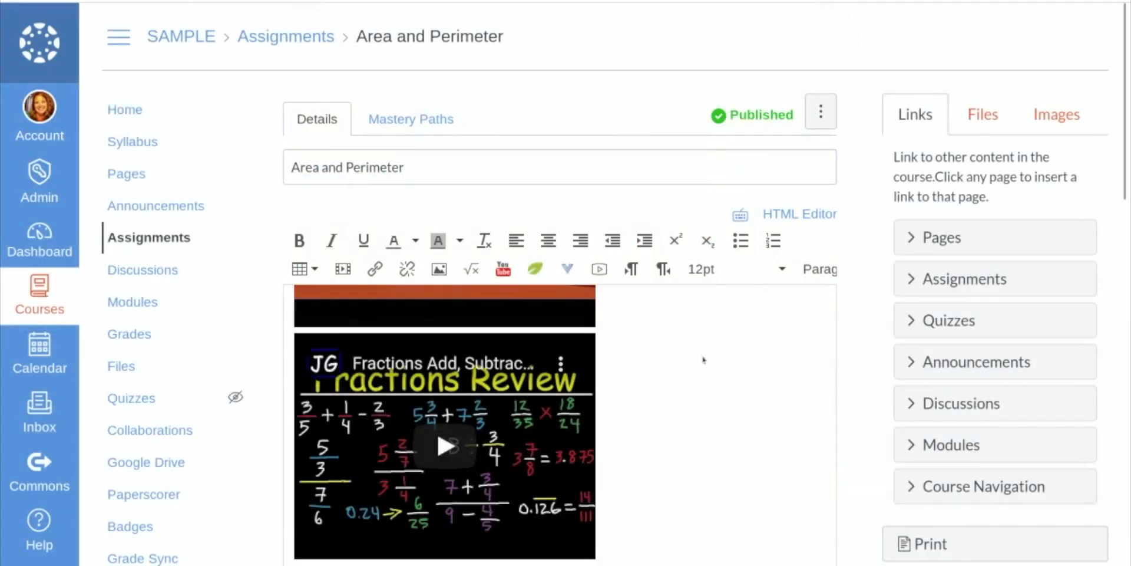
Insert a 2 x 2 table below the three word problems in the assignment description.
scroll(657, 379, down, 2)
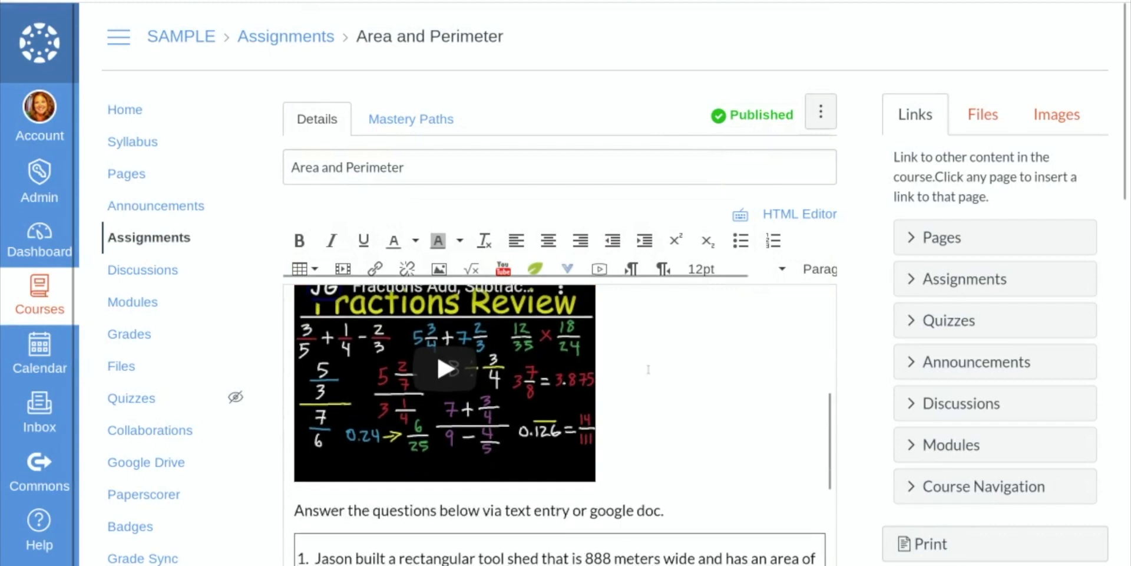
scroll(651, 371, up, 1)
scroll(558, 456, down, 2)
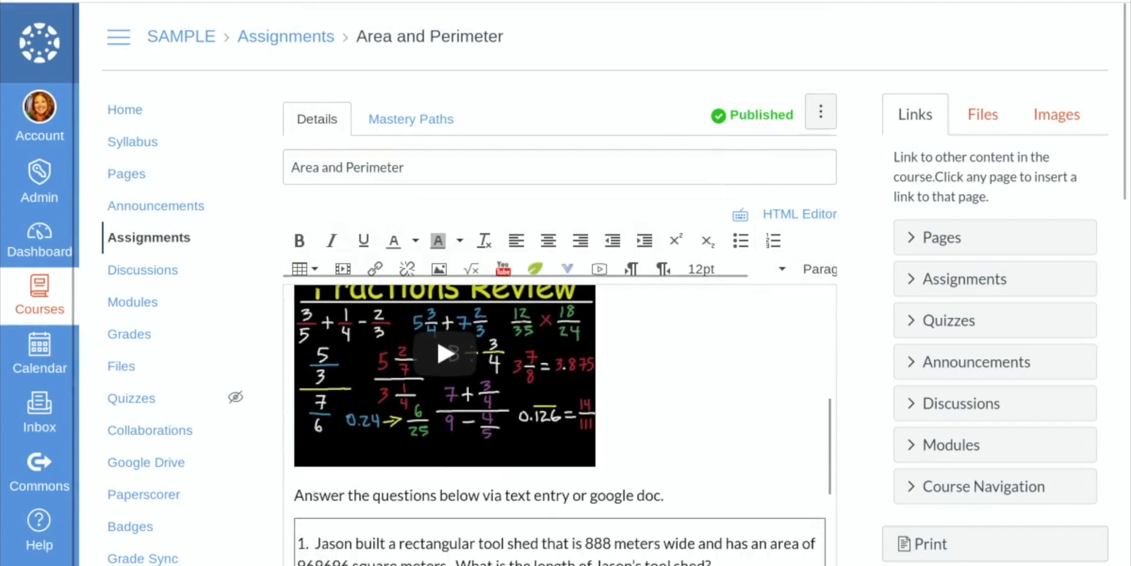
scroll(710, 435, down, 1)
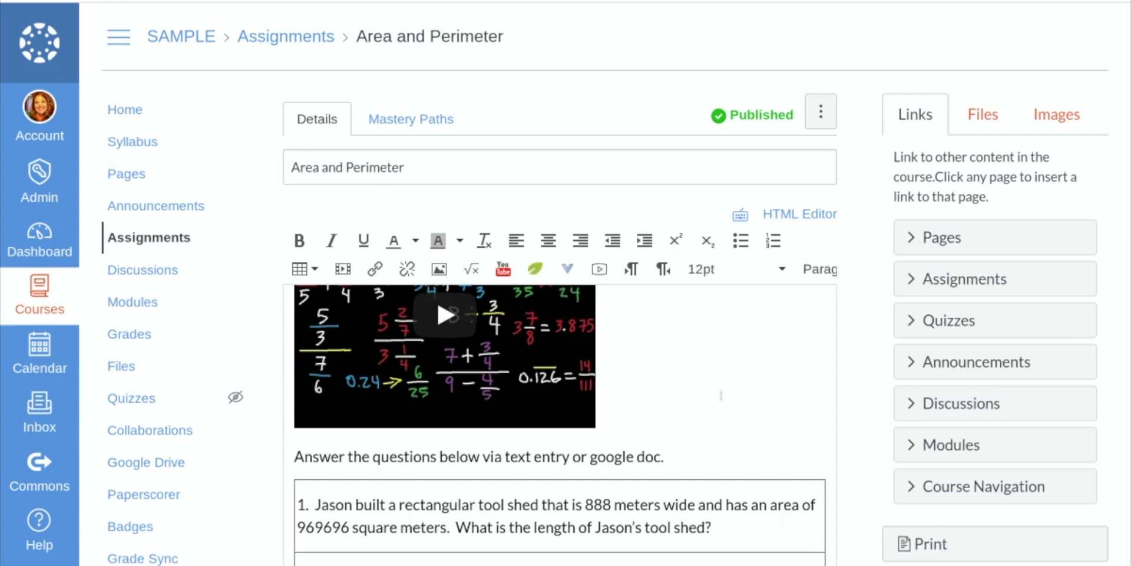
scroll(549, 428, down, 1)
scroll(549, 428, down, 1)
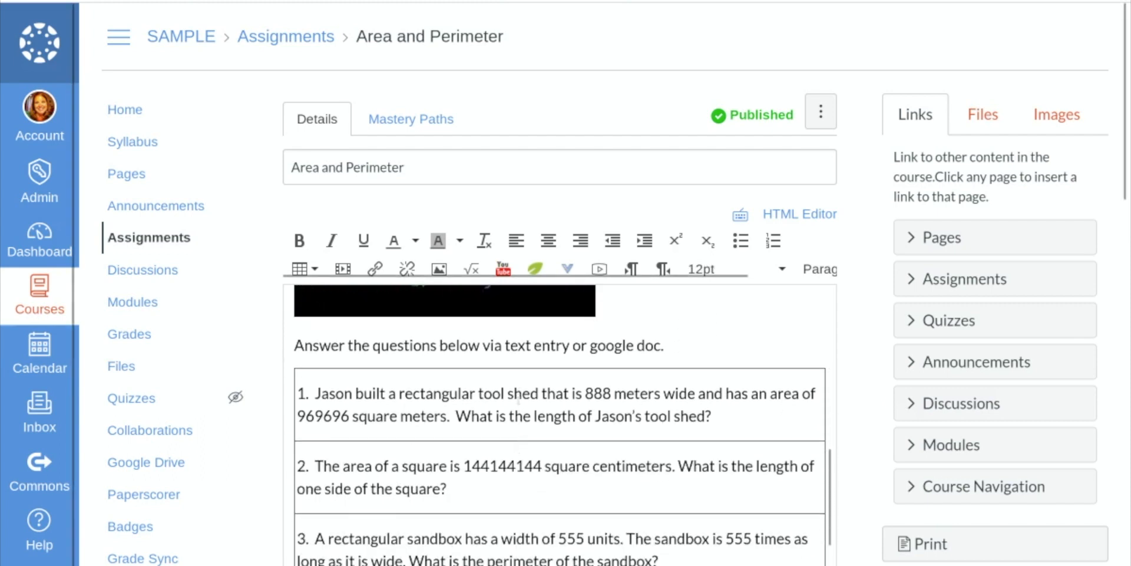
scroll(509, 444, down, 1)
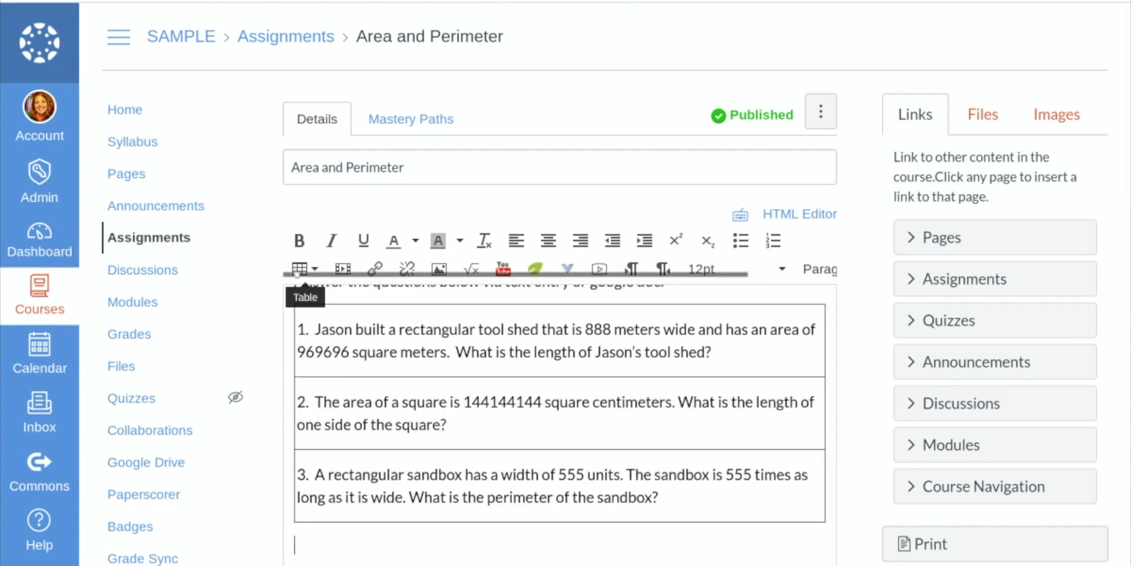
click(298, 269)
mouse_move(354, 300)
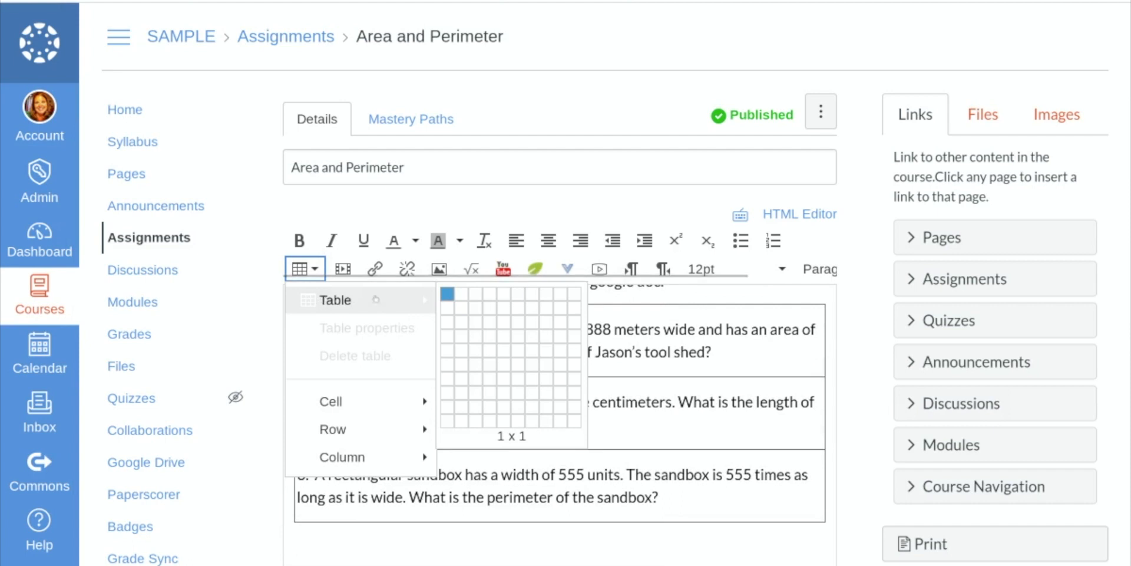
click(466, 307)
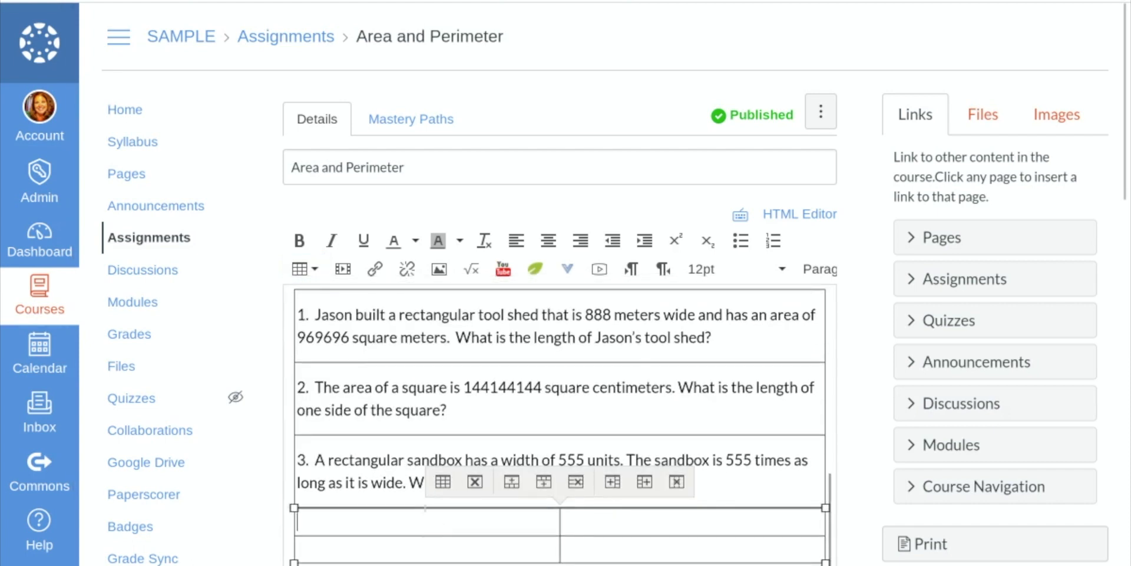
click(608, 537)
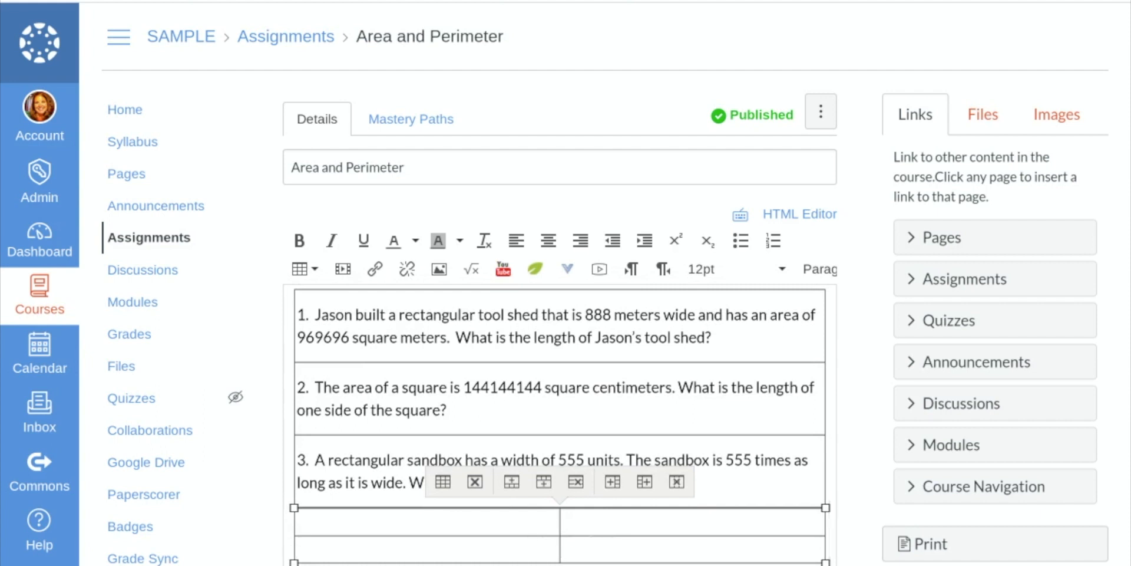
Review the assignment's points, grade display choices, submission types, SIS sync, assignees and availability dates.
scroll(651, 449, down, 3)
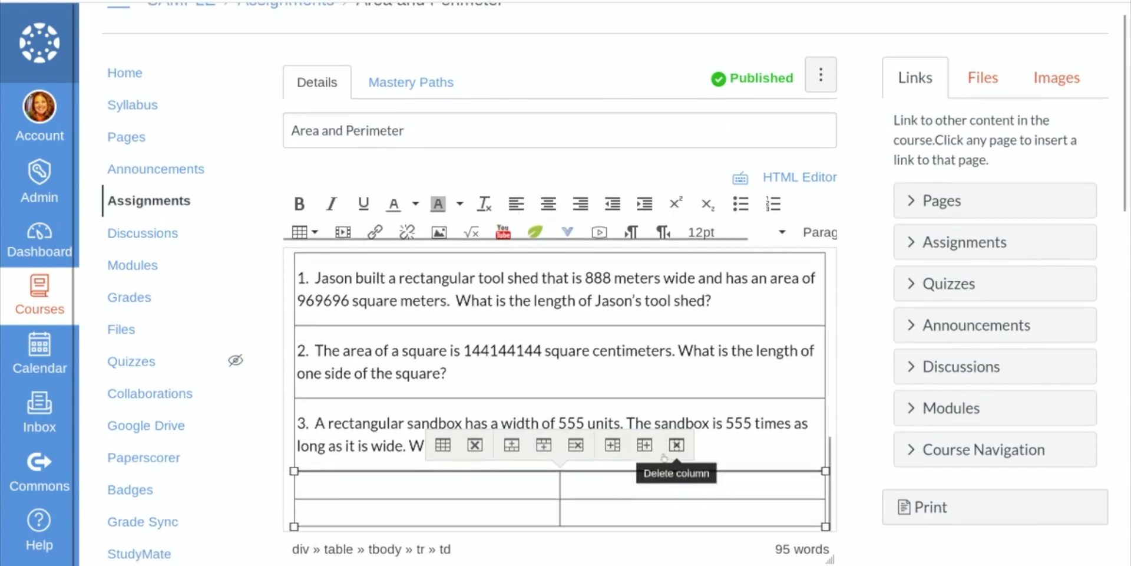
scroll(651, 449, down, 5)
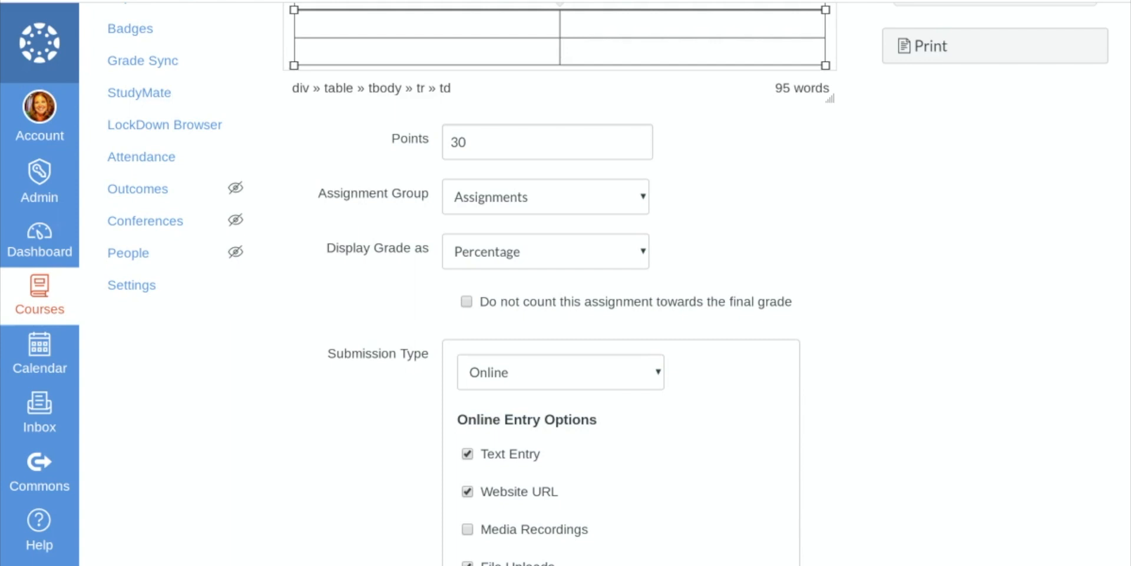
click(522, 254)
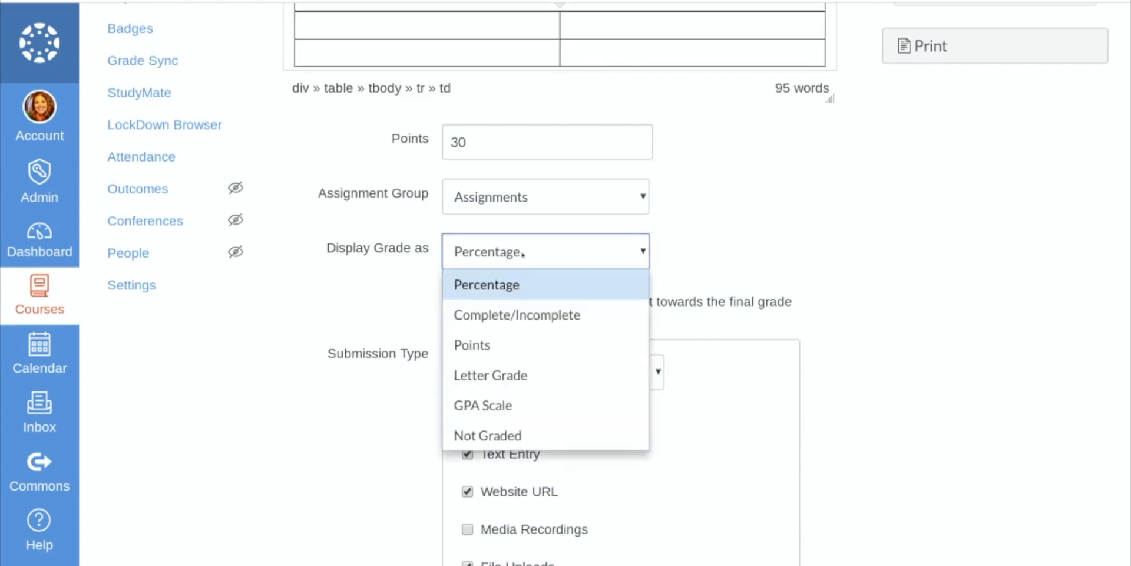
click(724, 233)
scroll(723, 231, down, 4)
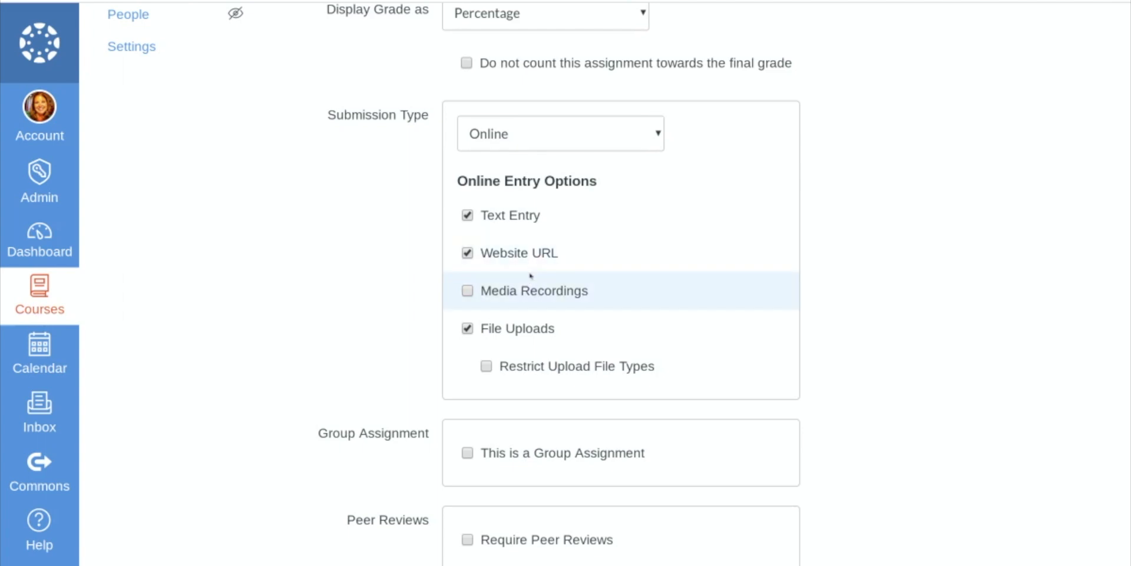
scroll(907, 321, down, 5)
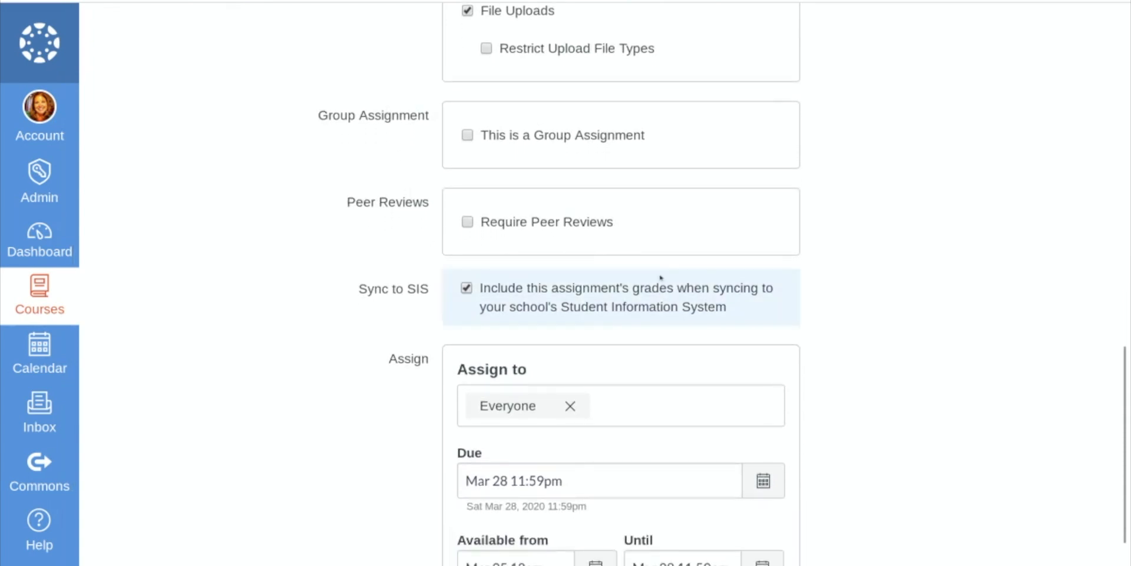
scroll(992, 359, down, 3)
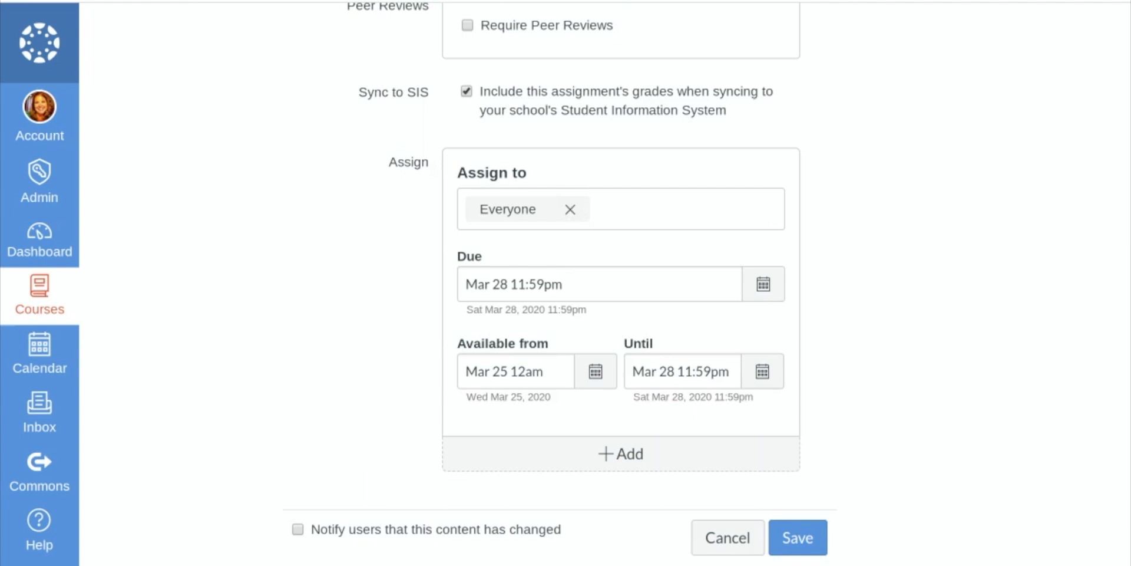
click(611, 206)
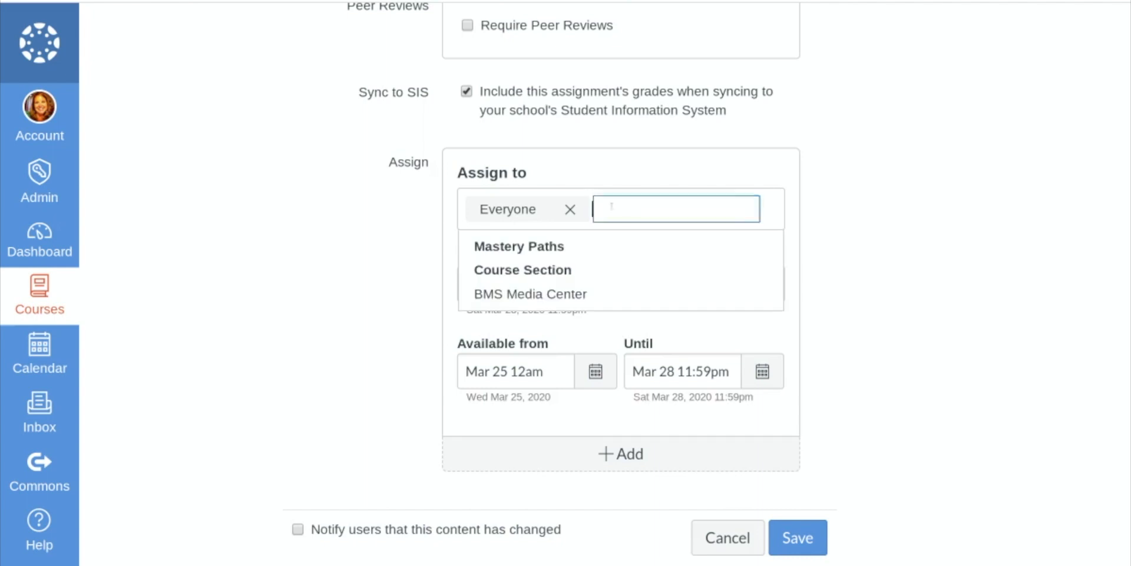
click(770, 223)
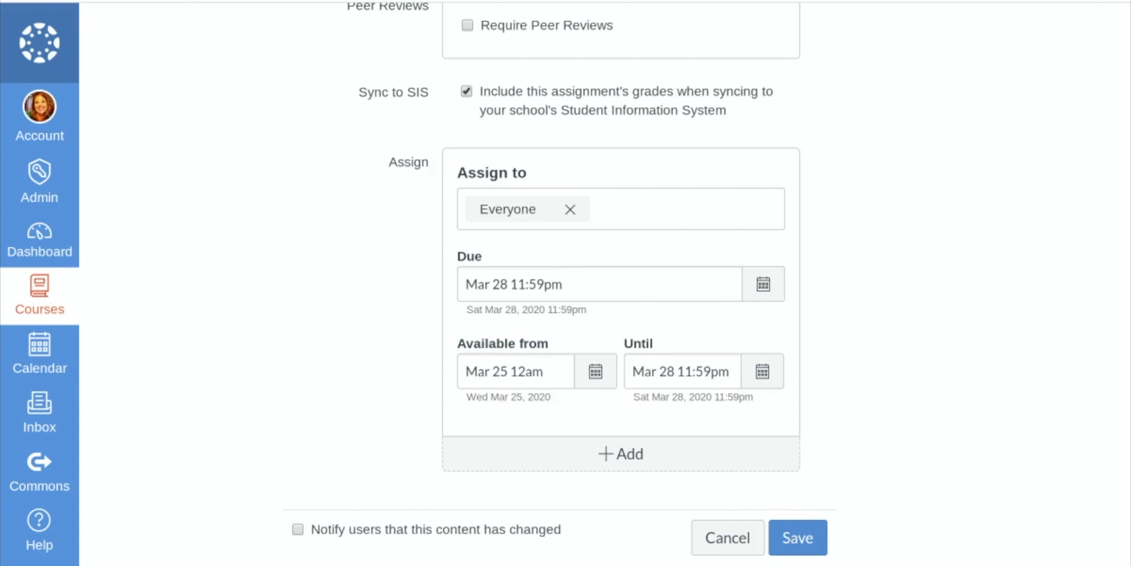
Save the assignment and check its videos, tables, points and dates on the saved page.
click(798, 538)
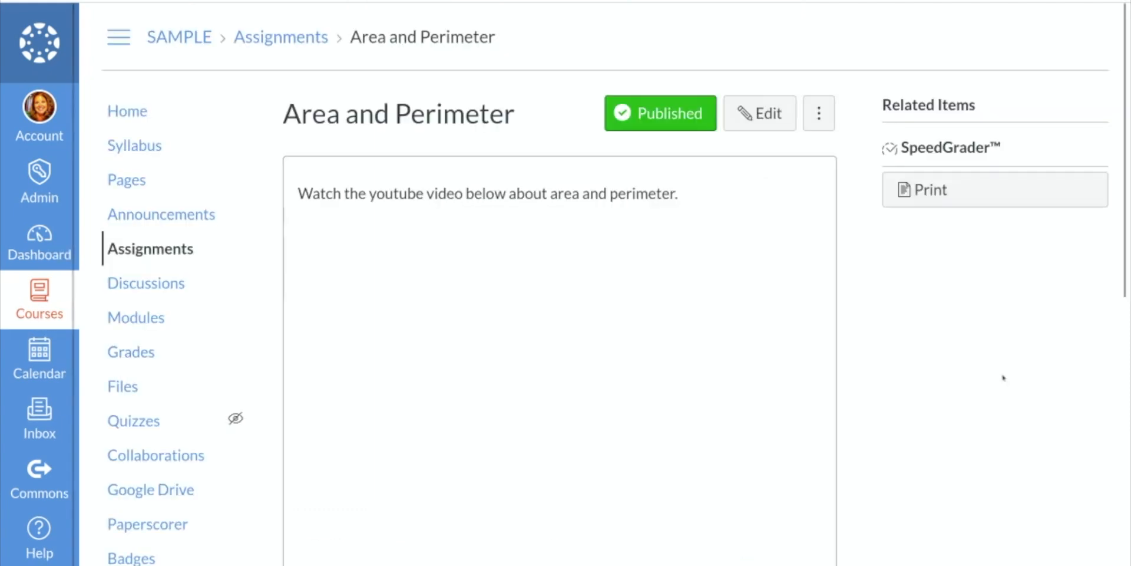
scroll(949, 375, down, 9)
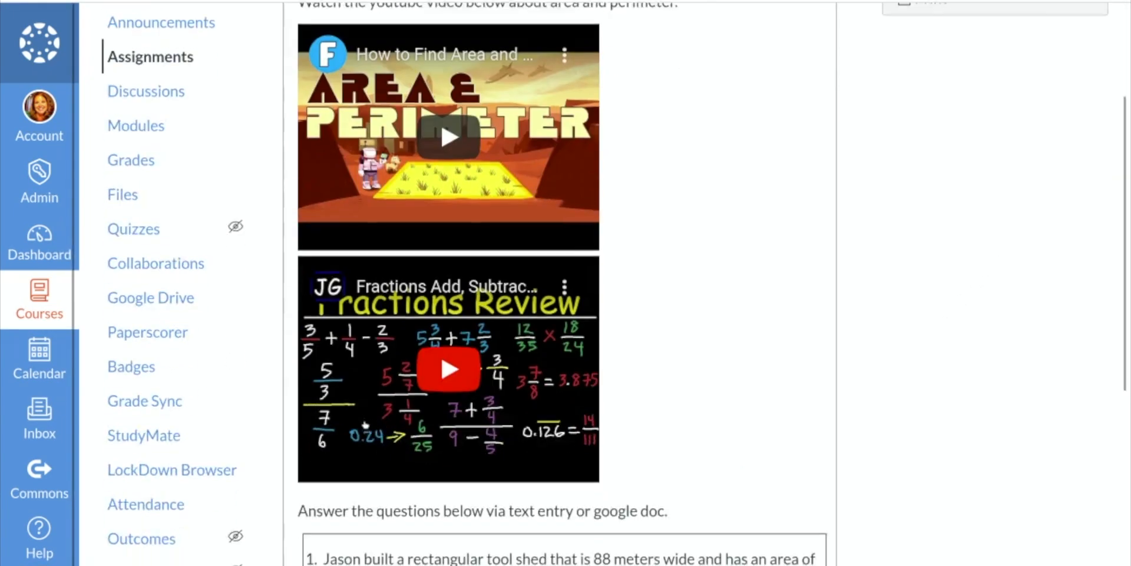
scroll(374, 401, down, 2)
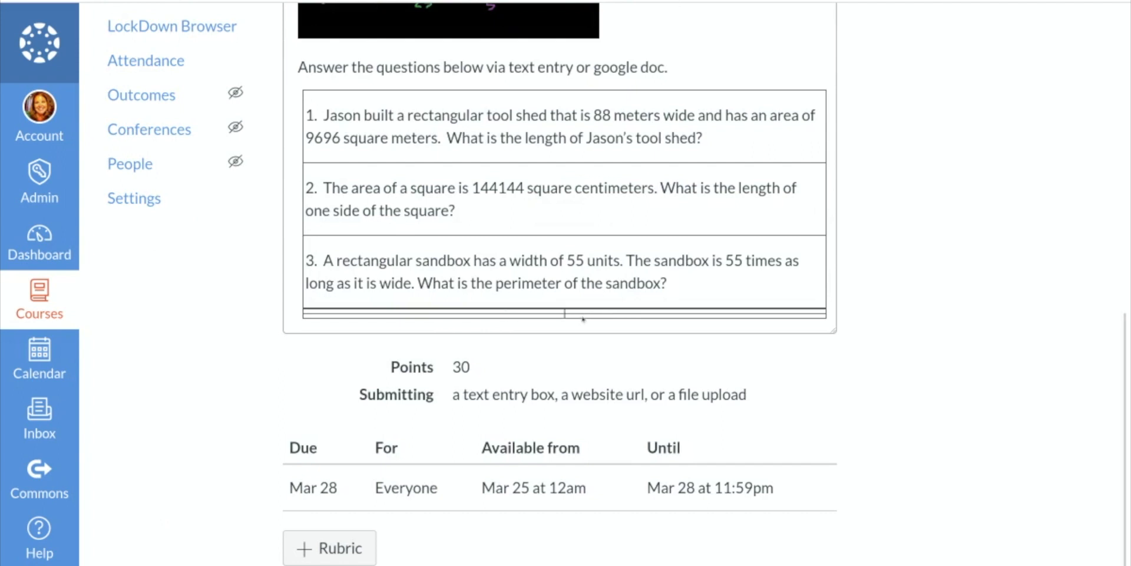
scroll(766, 331, up, 11)
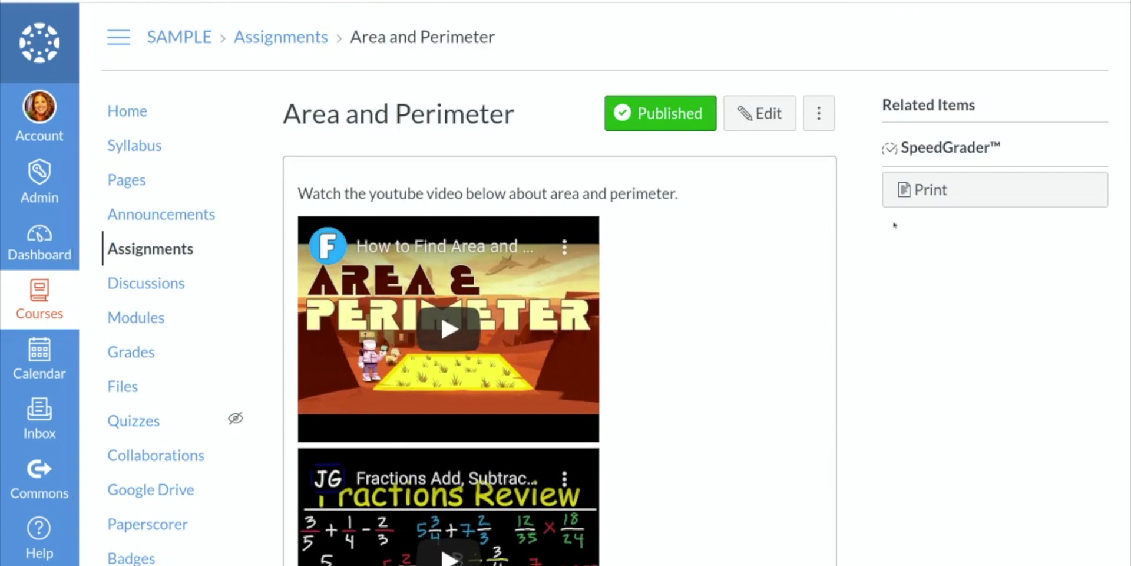
Open the course's assignment list and examine the Area and Perimeter entry's sync and publish status.
click(126, 246)
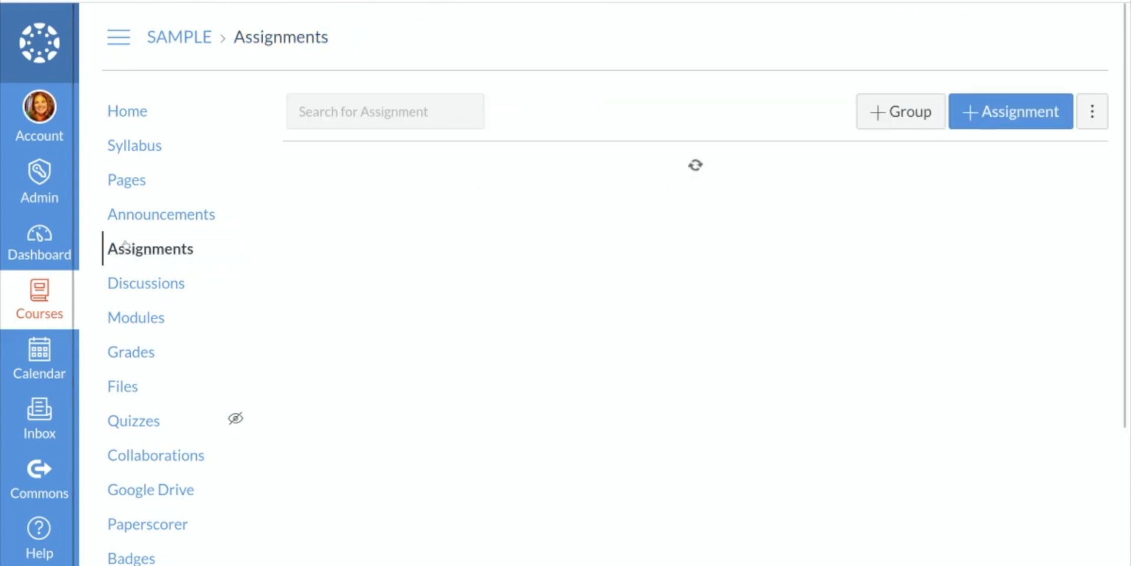
scroll(1103, 418, down, 3)
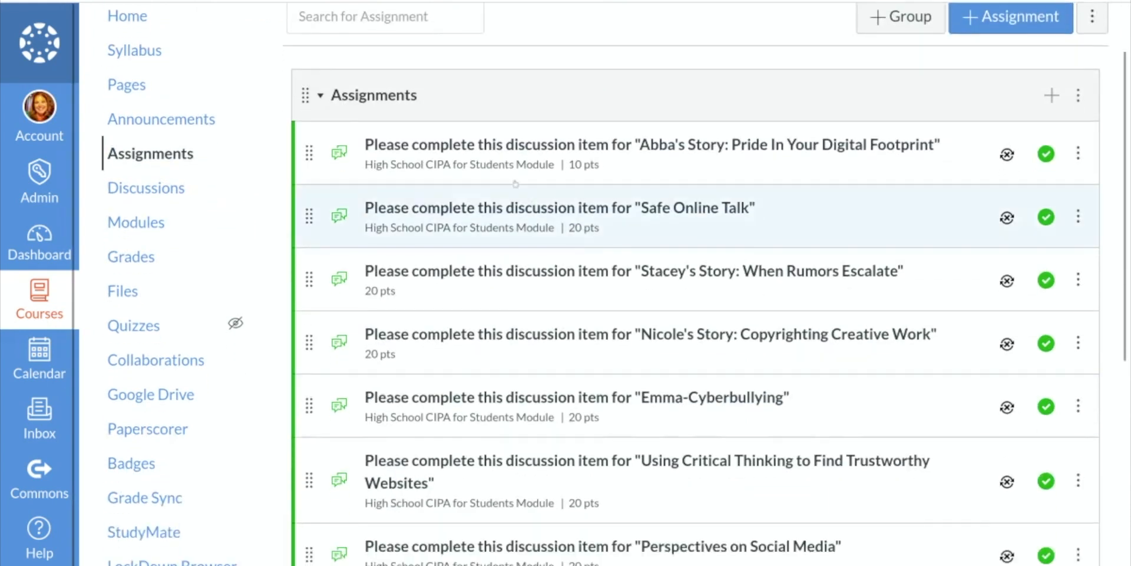
scroll(530, 509, down, 4)
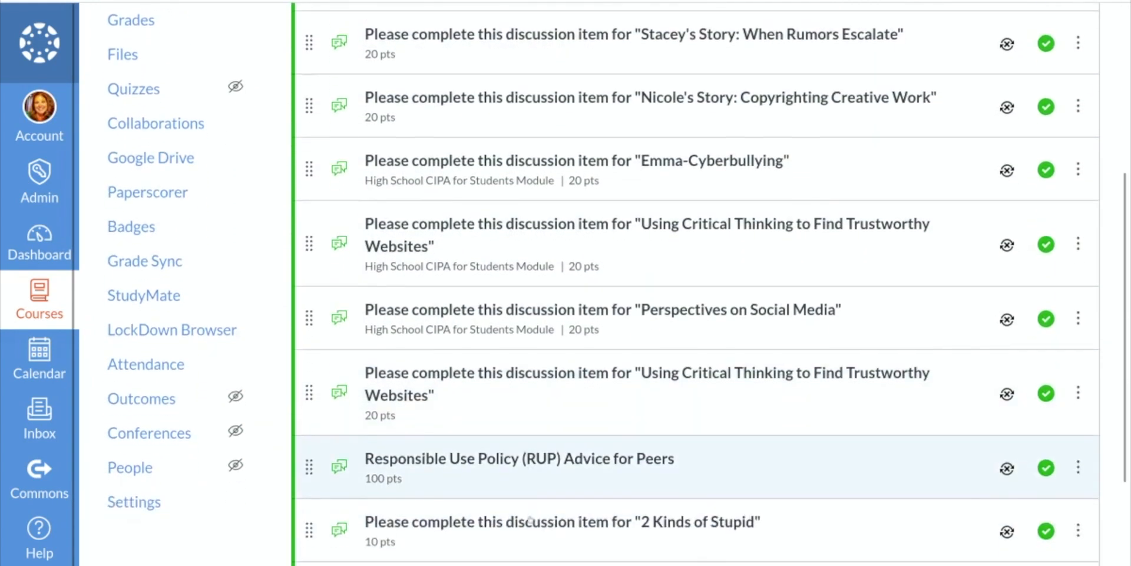
scroll(534, 523, down, 1)
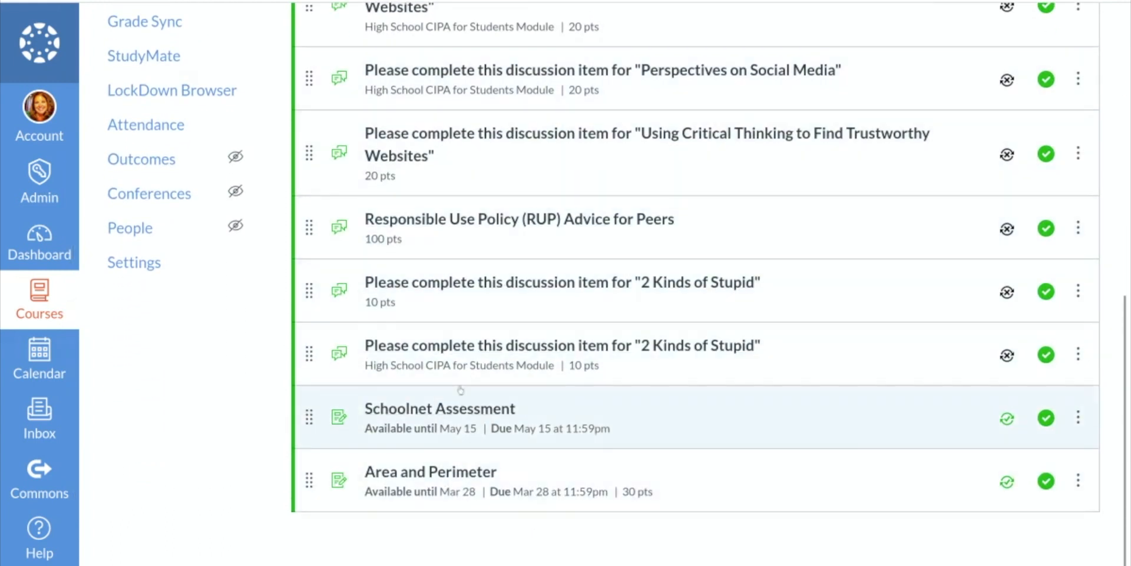
scroll(815, 434, up, 1)
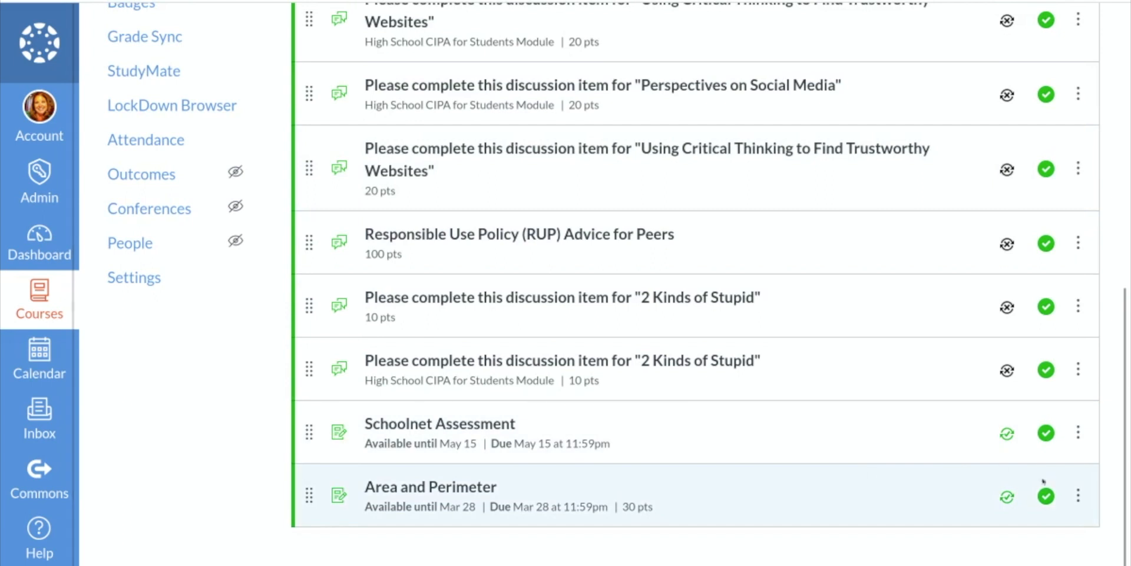
scroll(707, 412, up, 10)
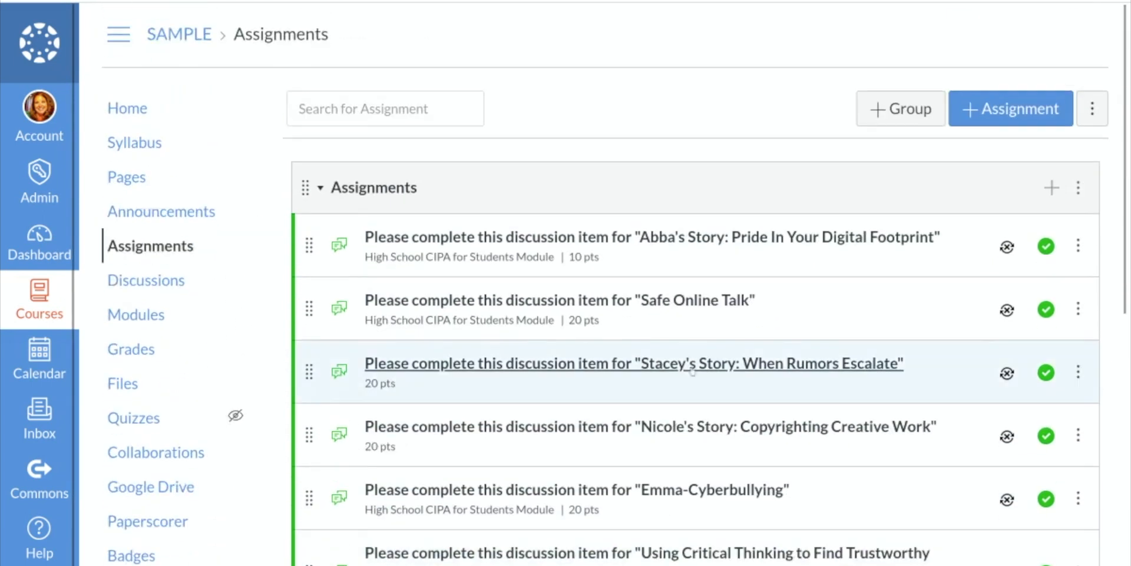